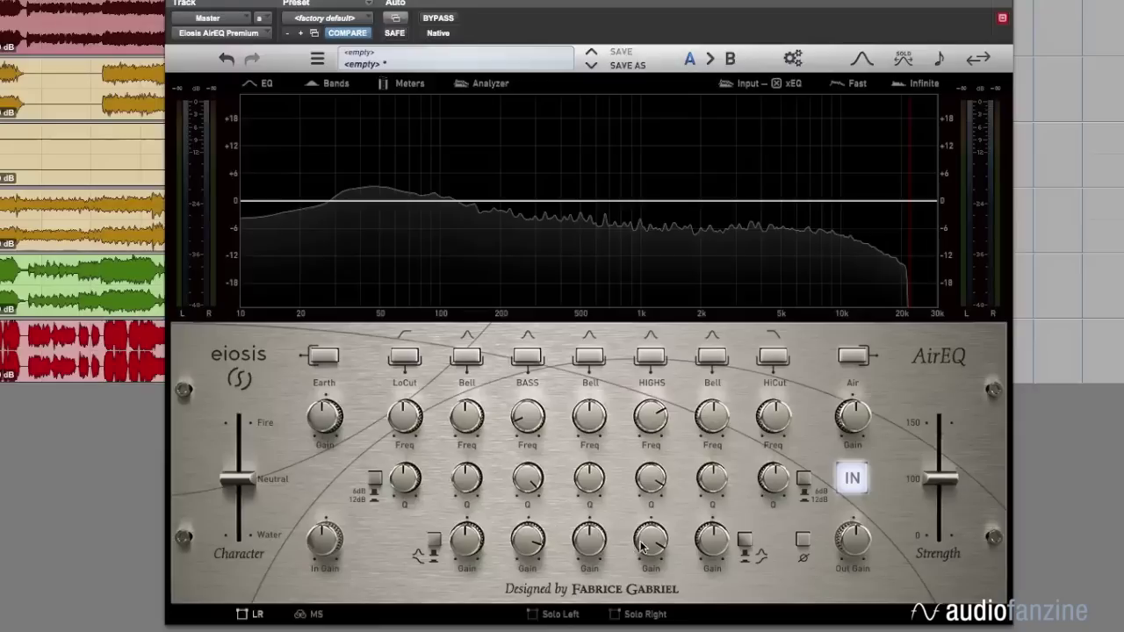
Boost and narrow the 1k mid bell, then audition the character at 100% Water and back toward Neutral
{"action": "left_click_drag", "start_coordinate": [590, 543], "coordinate": [556, 254]}
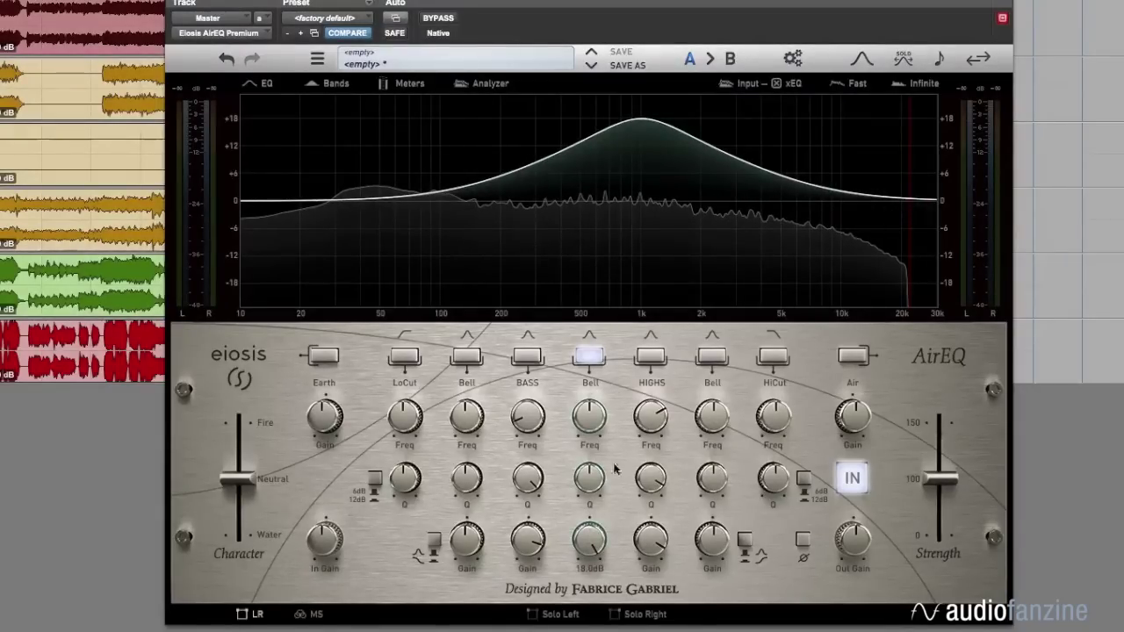
{"action": "left_click_drag", "start_coordinate": [589, 478], "coordinate": [590, 418]}
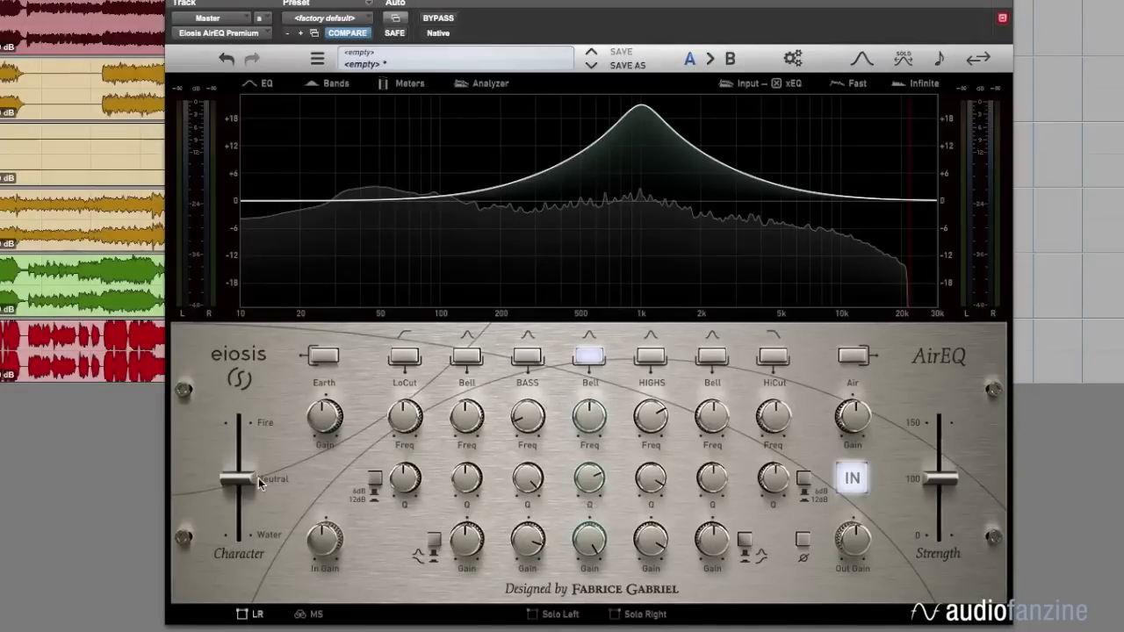
{"action": "left_click_drag", "start_coordinate": [251, 487], "coordinate": [246, 539]}
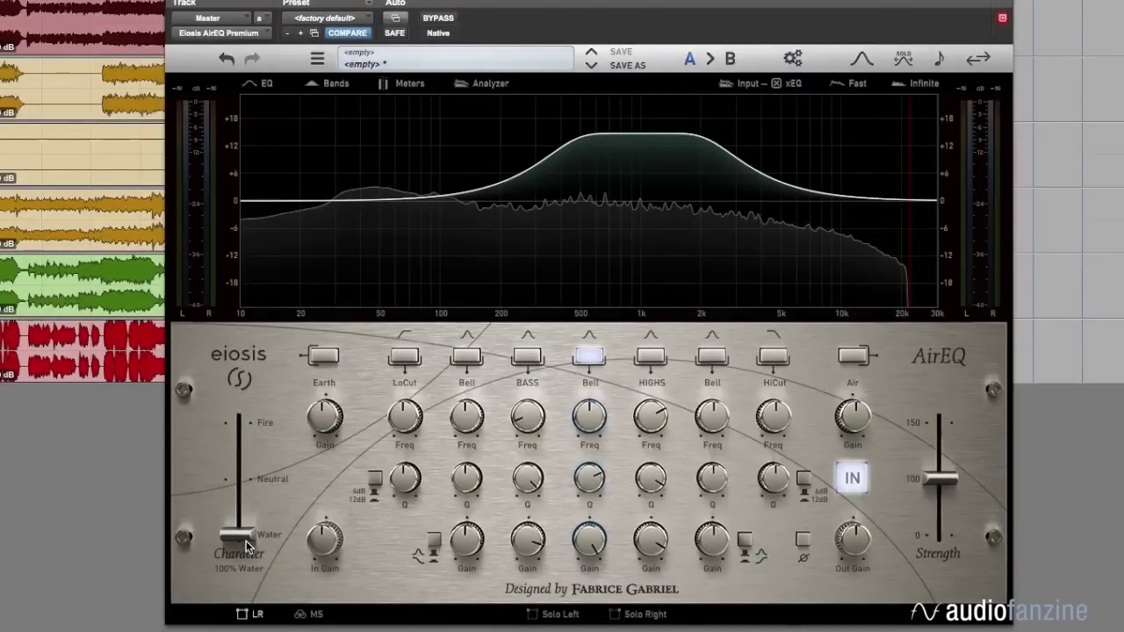
{"action": "mouse_move", "coordinate": [246, 541]}
{"action": "left_mouse_down"}
{"action": "mouse_move", "coordinate": [248, 489]}
{"action": "mouse_move", "coordinate": [252, 544]}
{"action": "left_mouse_up"}
{"action": "mouse_move", "coordinate": [247, 533]}
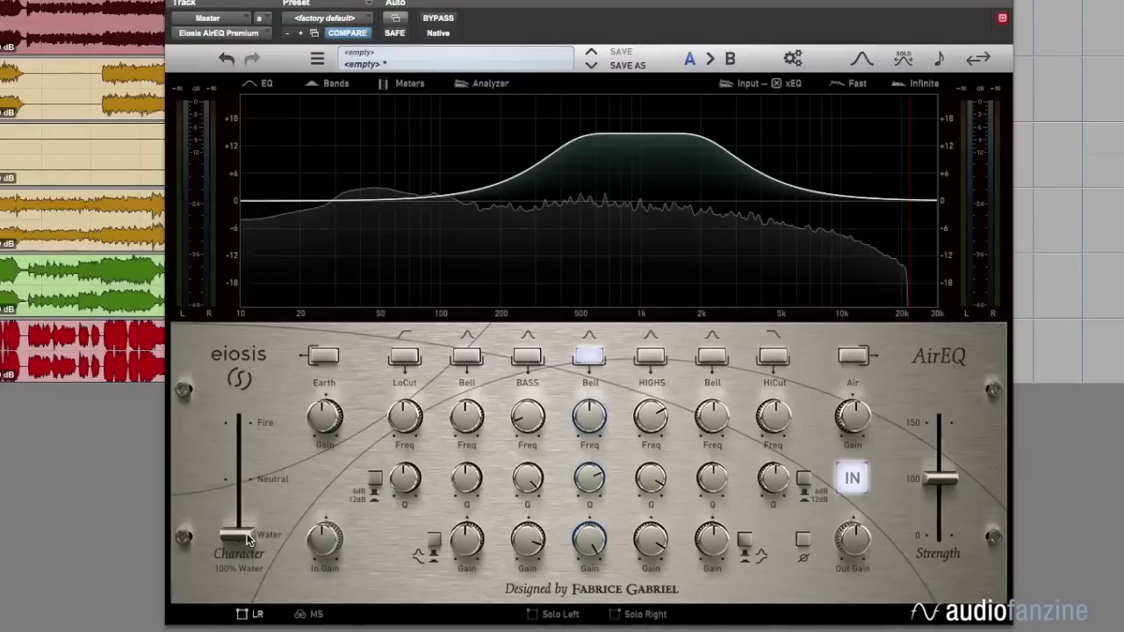
{"action": "left_click_drag", "start_coordinate": [246, 534], "coordinate": [251, 413]}
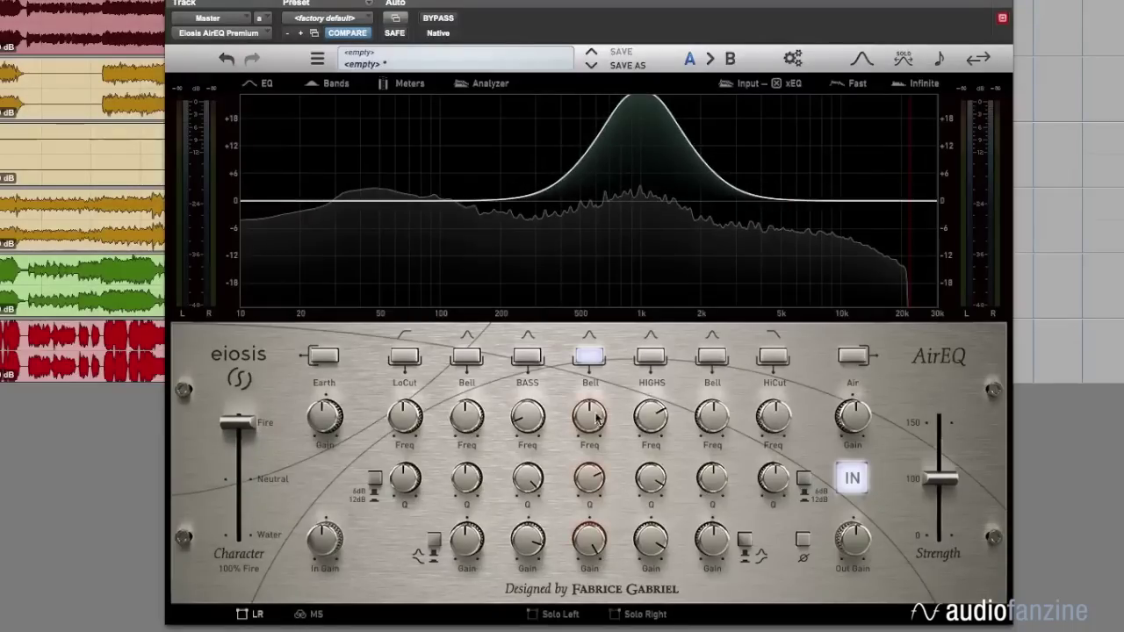
Lower the 1k bell gain, narrow its Q to 4.50, and push the character toward Fire
{"action": "left_click_drag", "start_coordinate": [592, 532], "coordinate": [592, 552]}
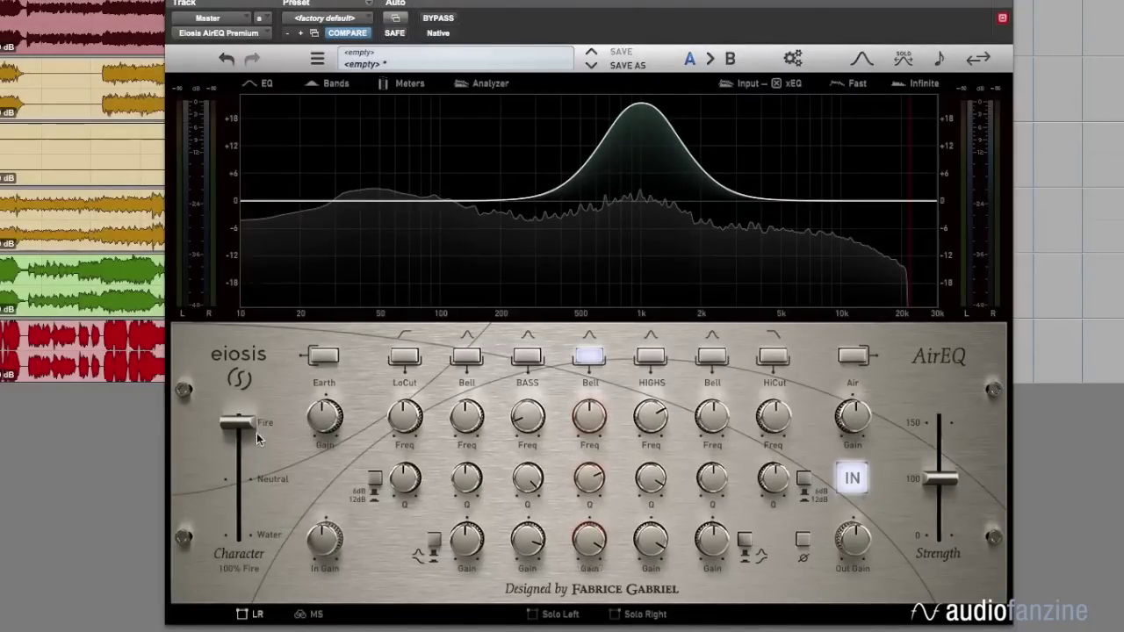
{"action": "left_click_drag", "start_coordinate": [251, 426], "coordinate": [252, 474]}
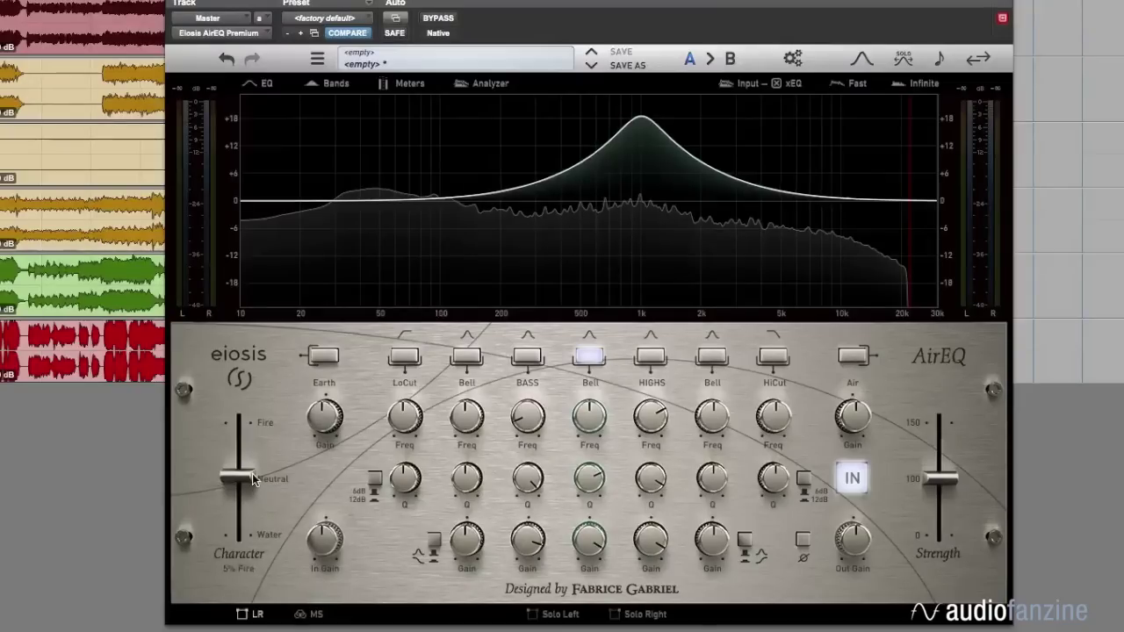
{"action": "left_click_drag", "start_coordinate": [592, 476], "coordinate": [595, 455]}
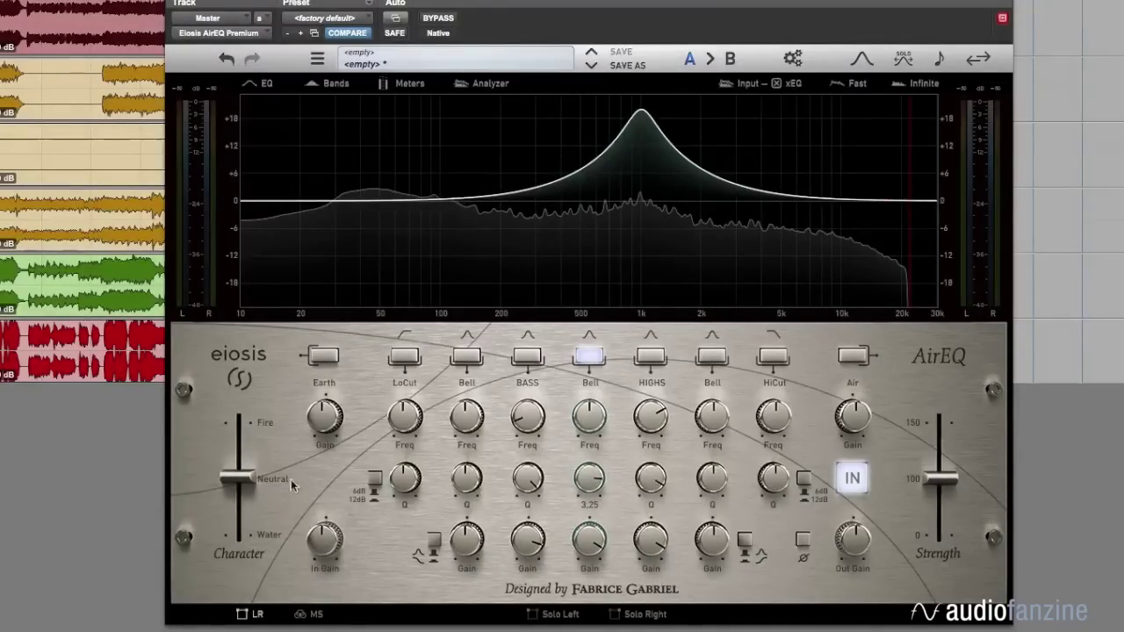
{"action": "left_click_drag", "start_coordinate": [244, 478], "coordinate": [244, 480]}
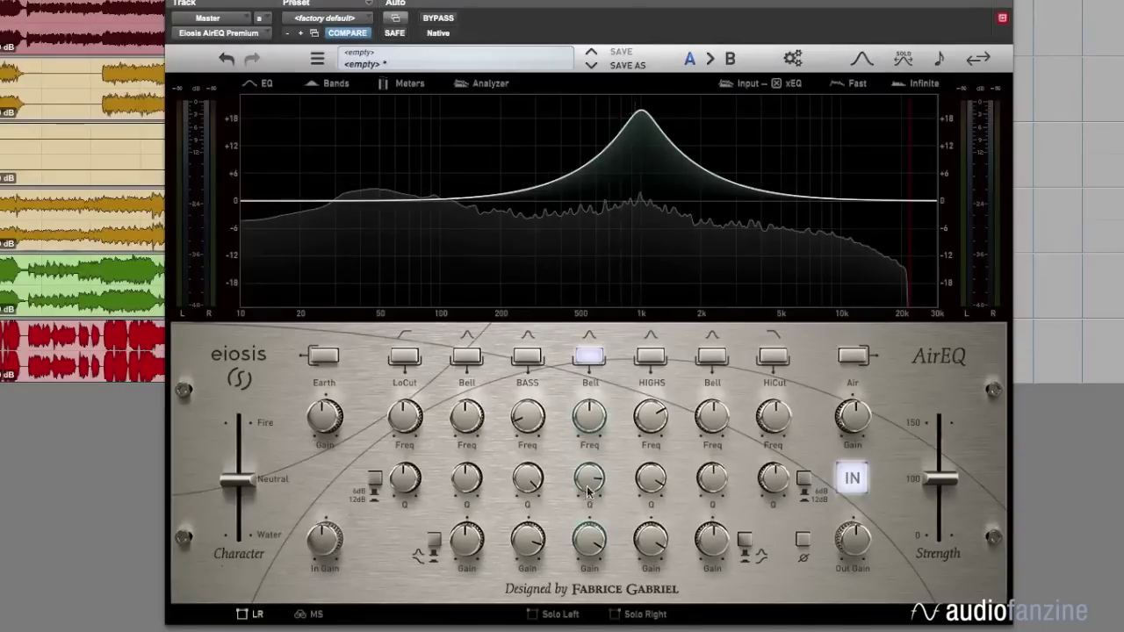
{"action": "left_click_drag", "start_coordinate": [588, 491], "coordinate": [593, 482]}
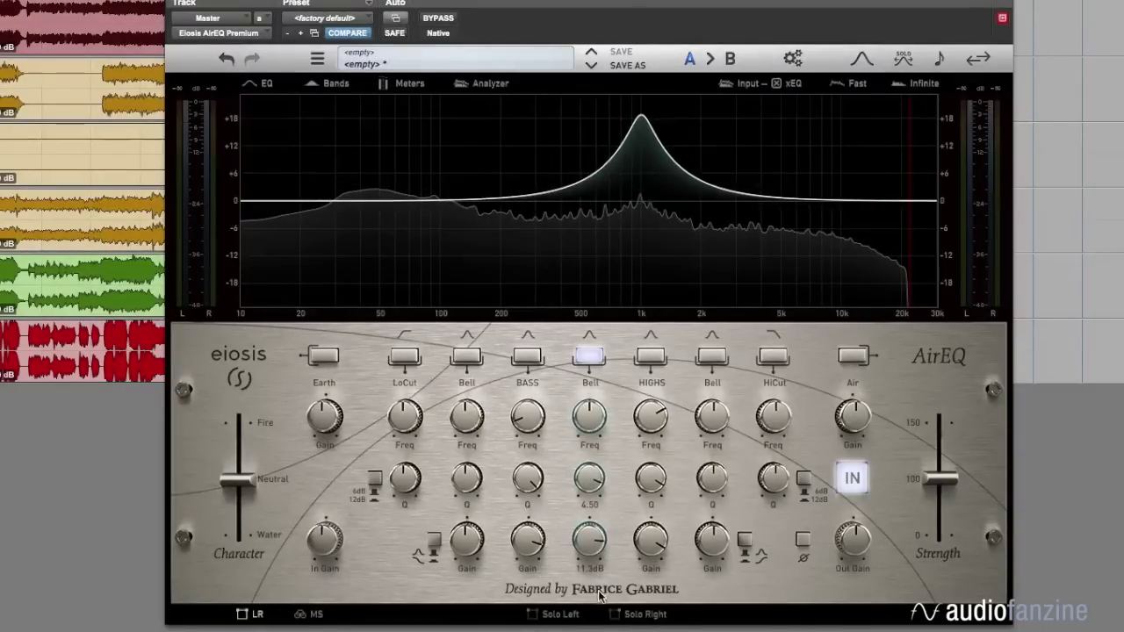
{"action": "left_click_drag", "start_coordinate": [238, 478], "coordinate": [241, 400]}
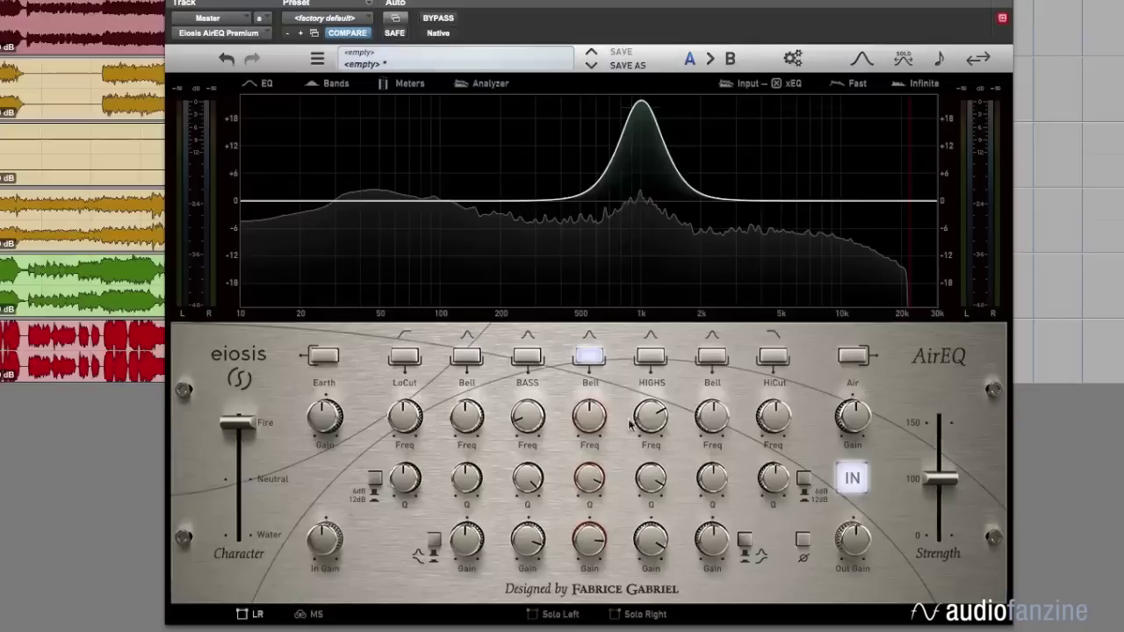
Turn off the 1k mid bell, play the drums, enable HIGHS near 5 kHz and hide the EQ curve
{"action": "left_click", "coordinate": [589, 356]}
{"action": "left_click_drag", "start_coordinate": [249, 424], "coordinate": [255, 480]}
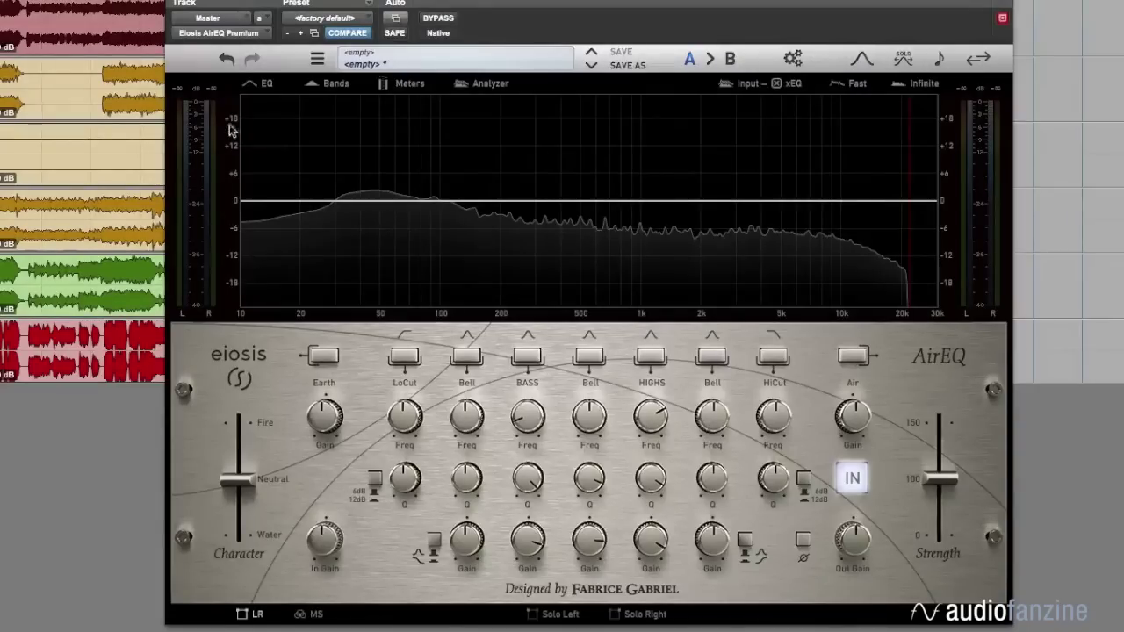
{"action": "key", "text": "space"}
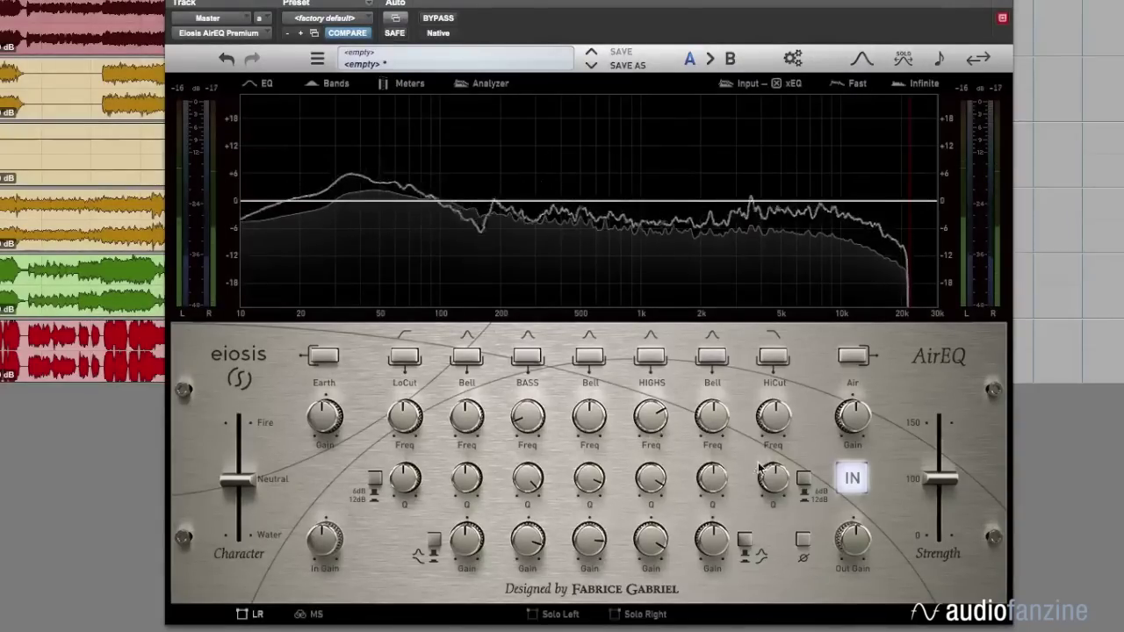
{"action": "left_click", "coordinate": [650, 356]}
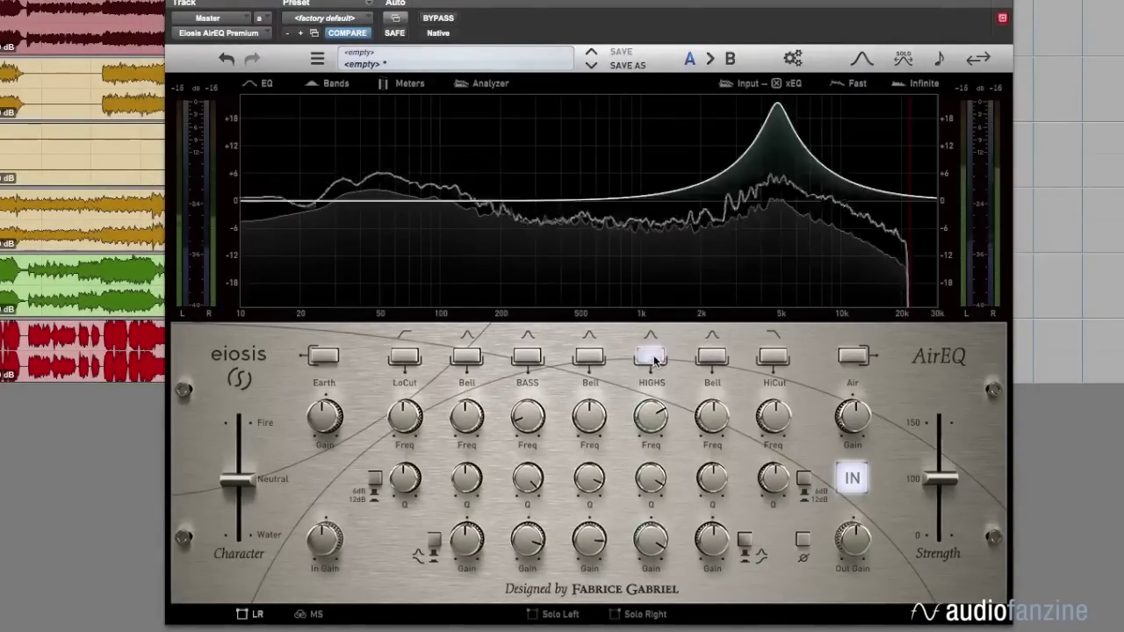
{"action": "left_click", "coordinate": [251, 83]}
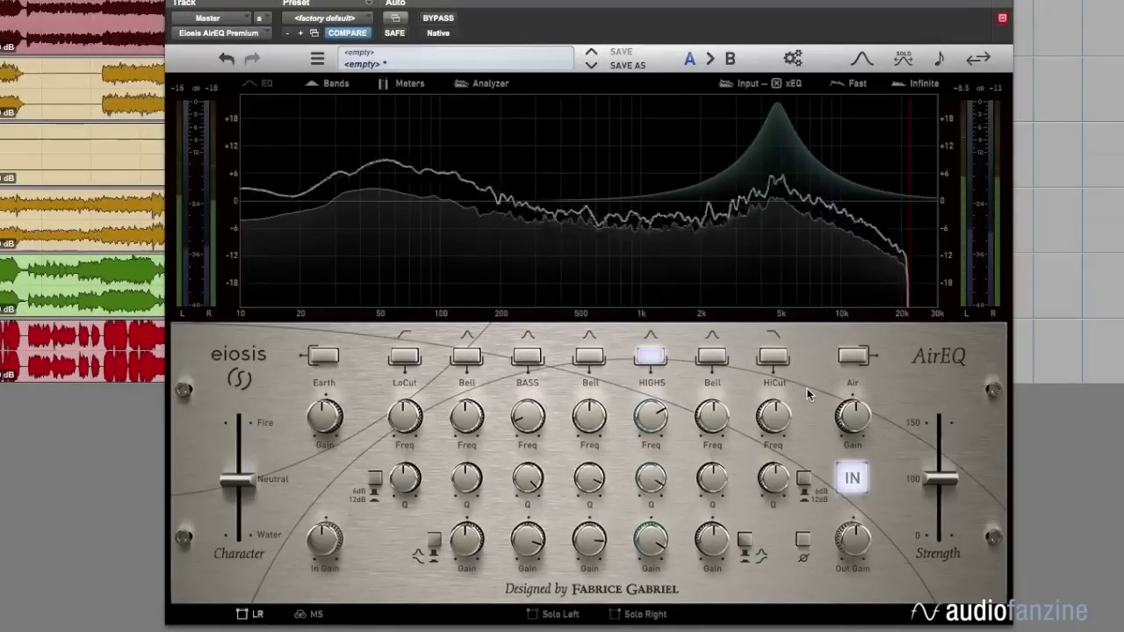
Compare 100% Water against Neutral character, bypass to hear the dry drums, then settle on Neutral
{"action": "left_click", "coordinate": [241, 538]}
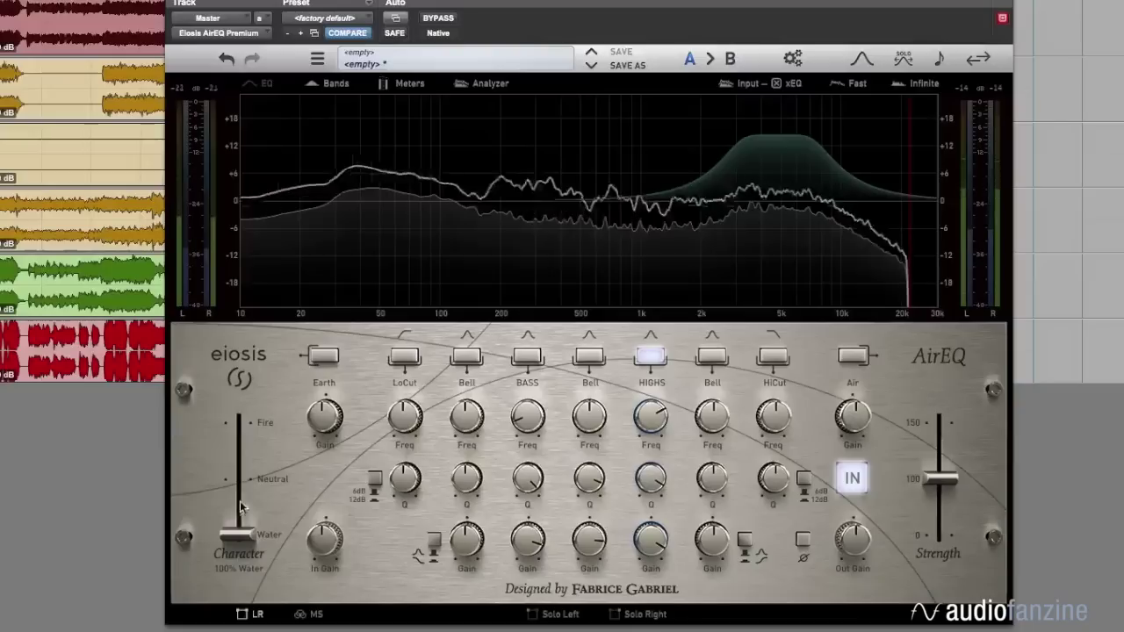
{"action": "left_click_drag", "start_coordinate": [243, 539], "coordinate": [241, 480]}
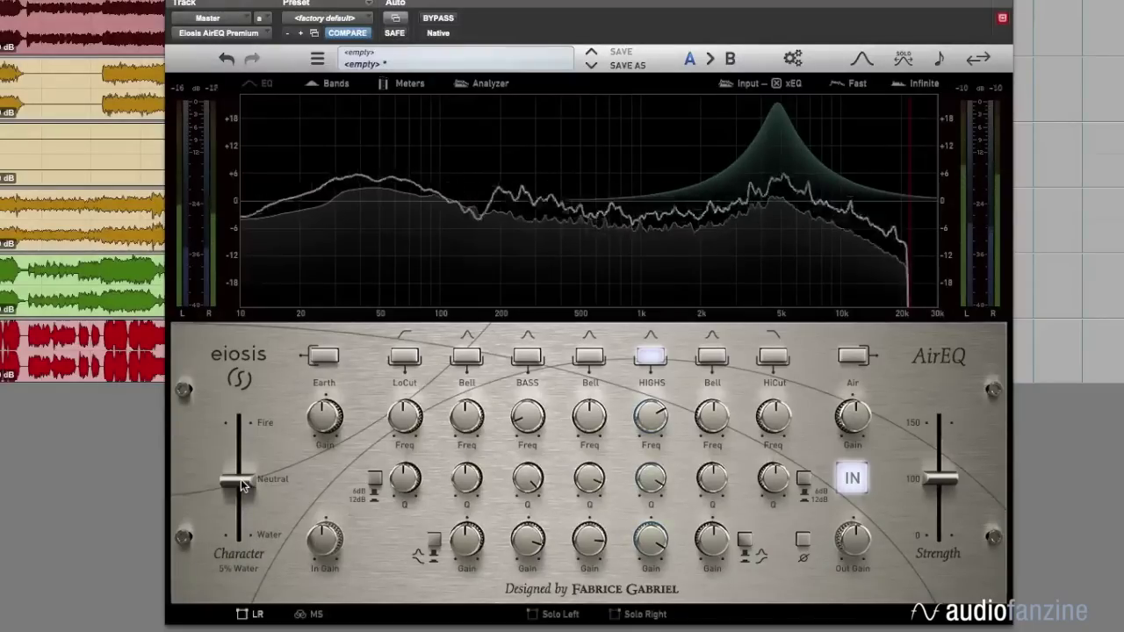
{"action": "left_click", "coordinate": [241, 538]}
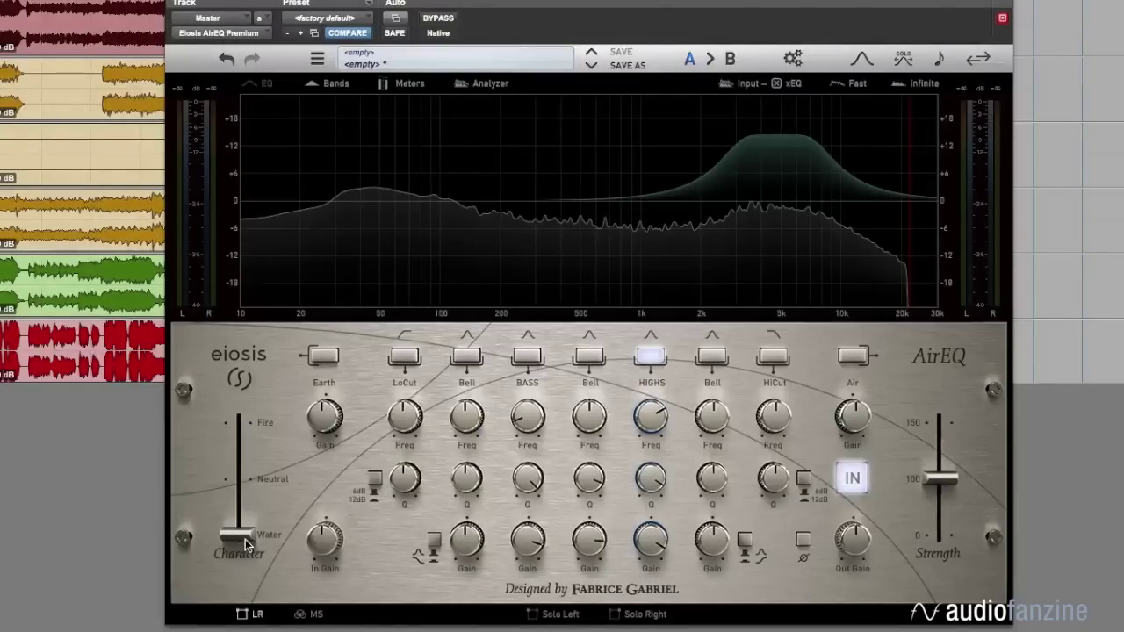
{"action": "left_click", "coordinate": [245, 539], "text": "alt"}
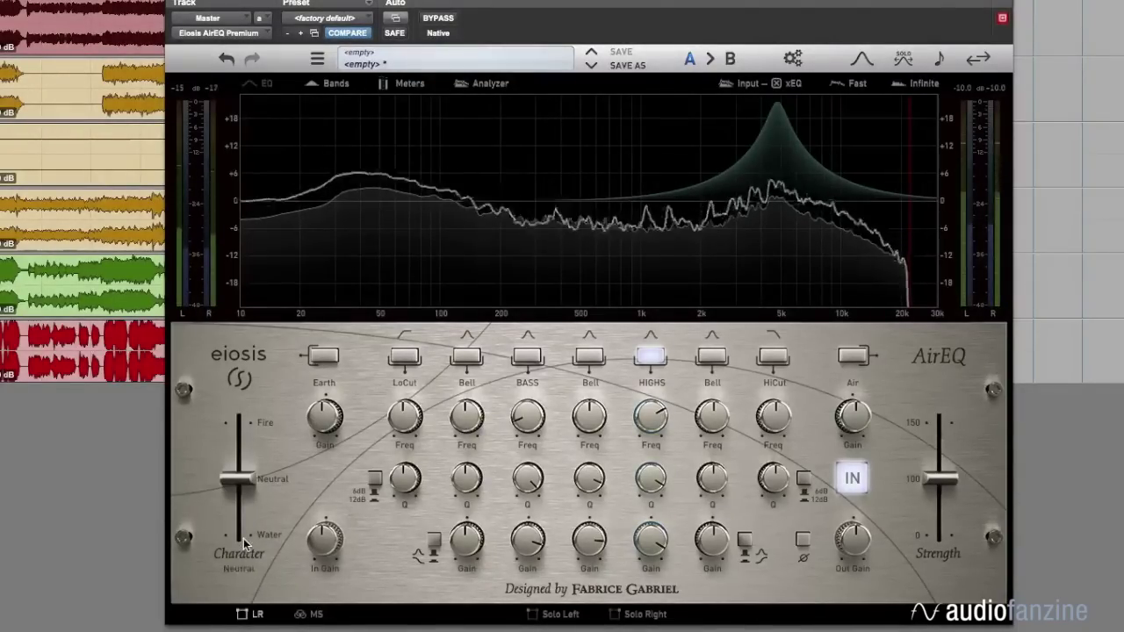
{"action": "left_click", "coordinate": [243, 538]}
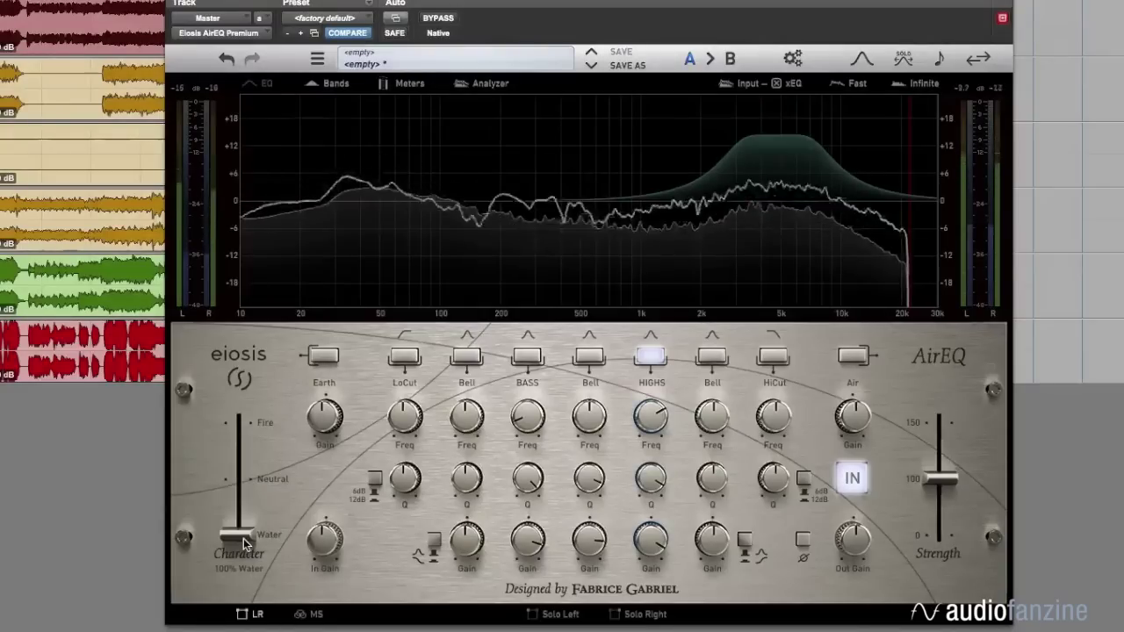
{"action": "left_click", "coordinate": [841, 488]}
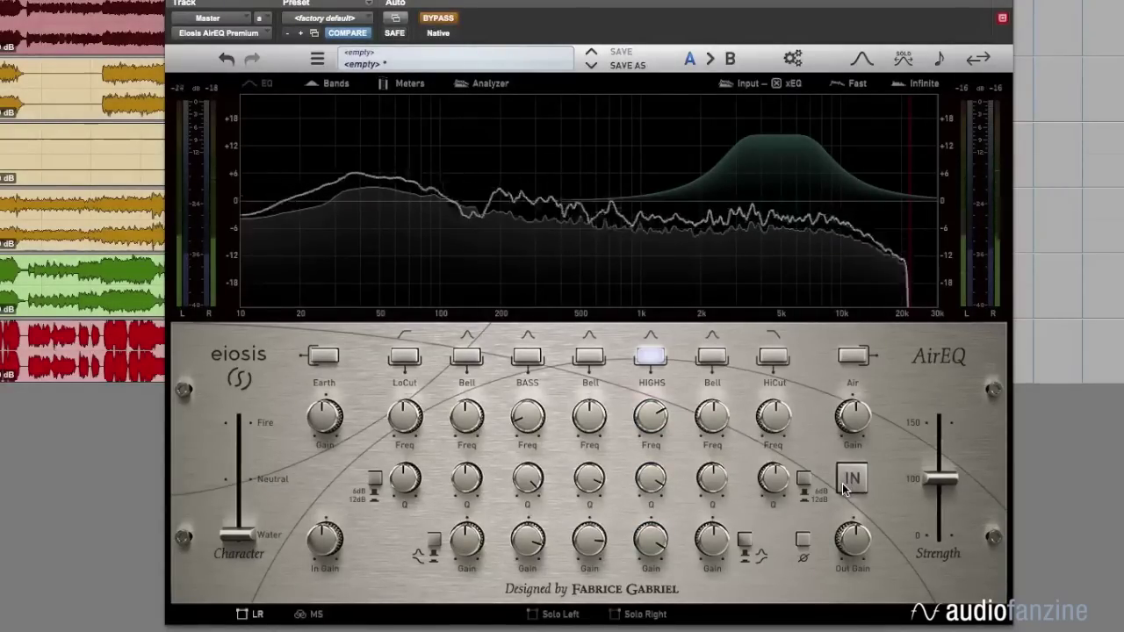
{"action": "left_click", "coordinate": [843, 488]}
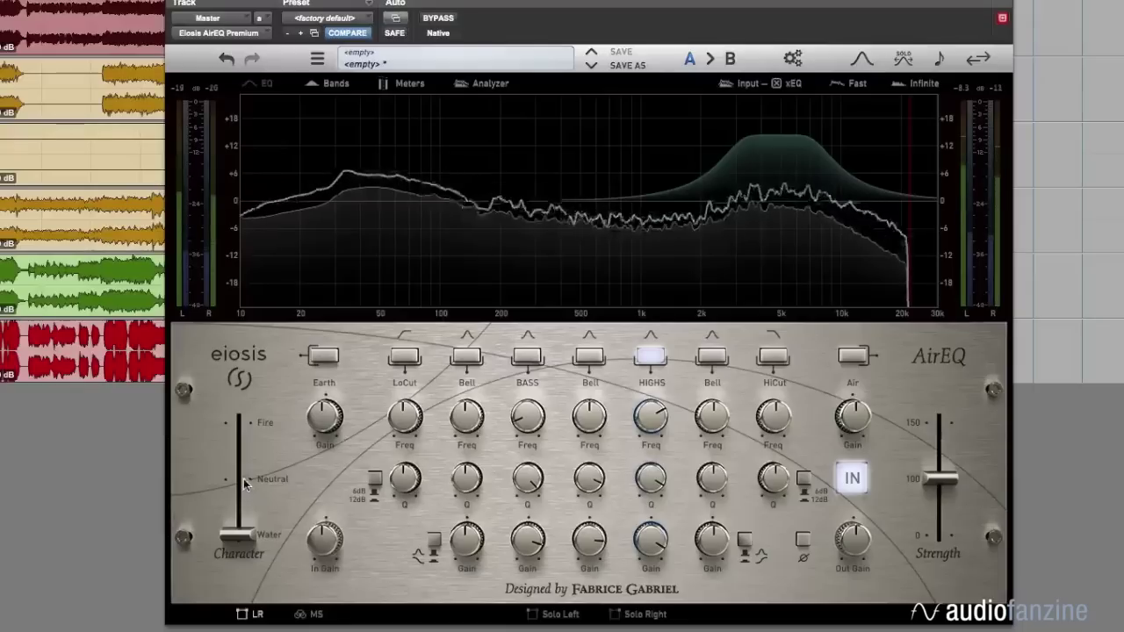
{"action": "left_click_drag", "start_coordinate": [237, 532], "coordinate": [243, 476]}
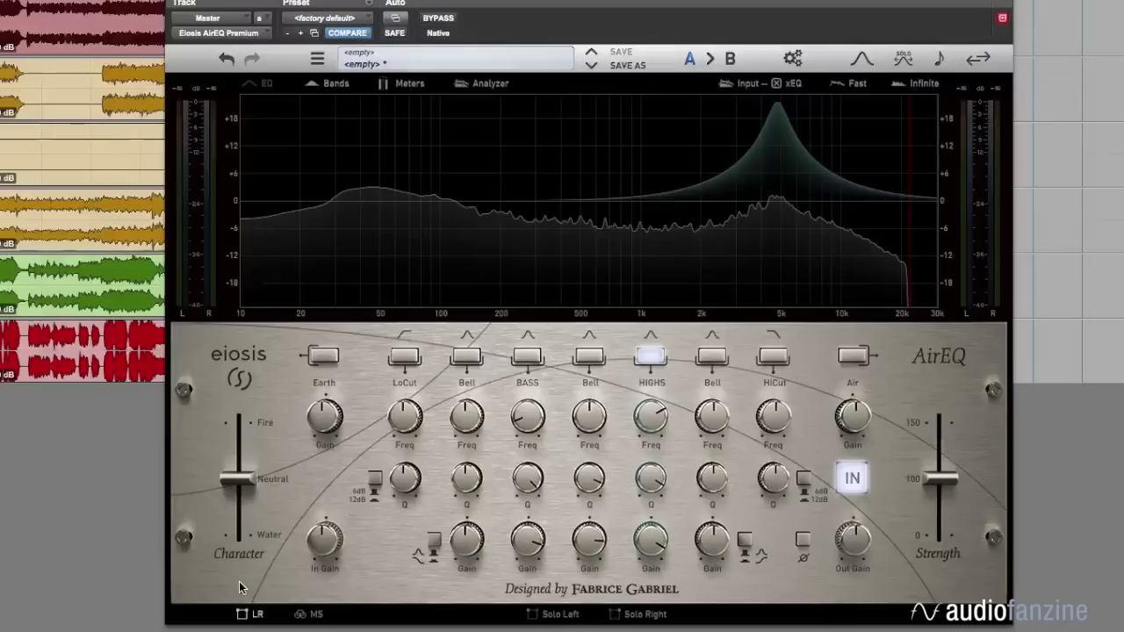
Enable the 100 Hz bass boost during playback, compare Water and Neutral, leave Water, and A/B with bypass
{"action": "left_click", "coordinate": [527, 357]}
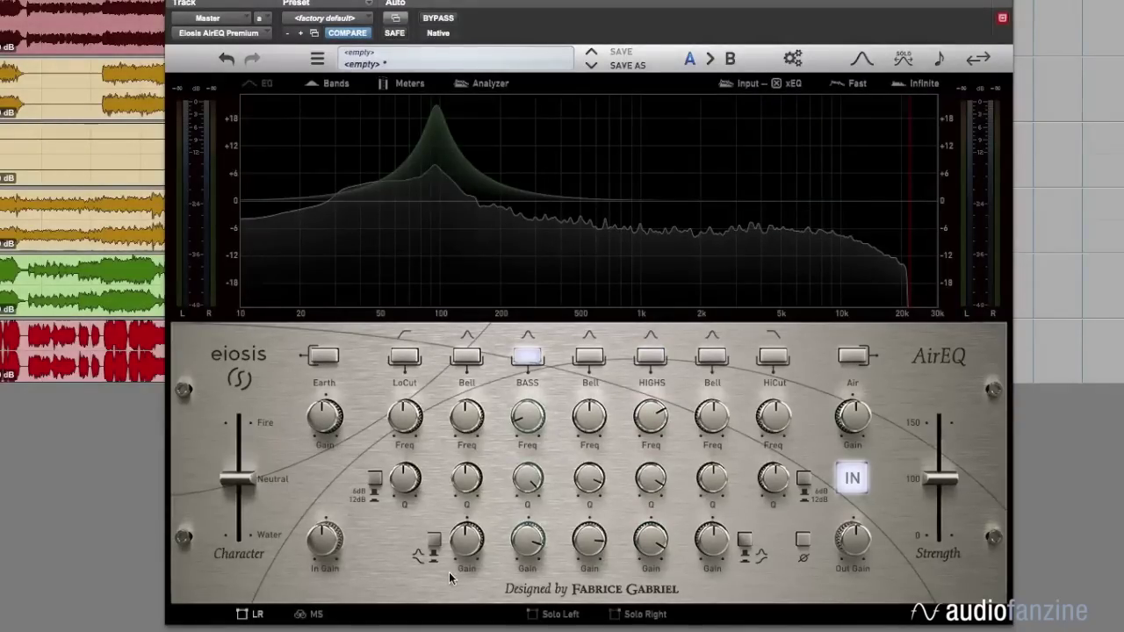
{"action": "key", "text": "space"}
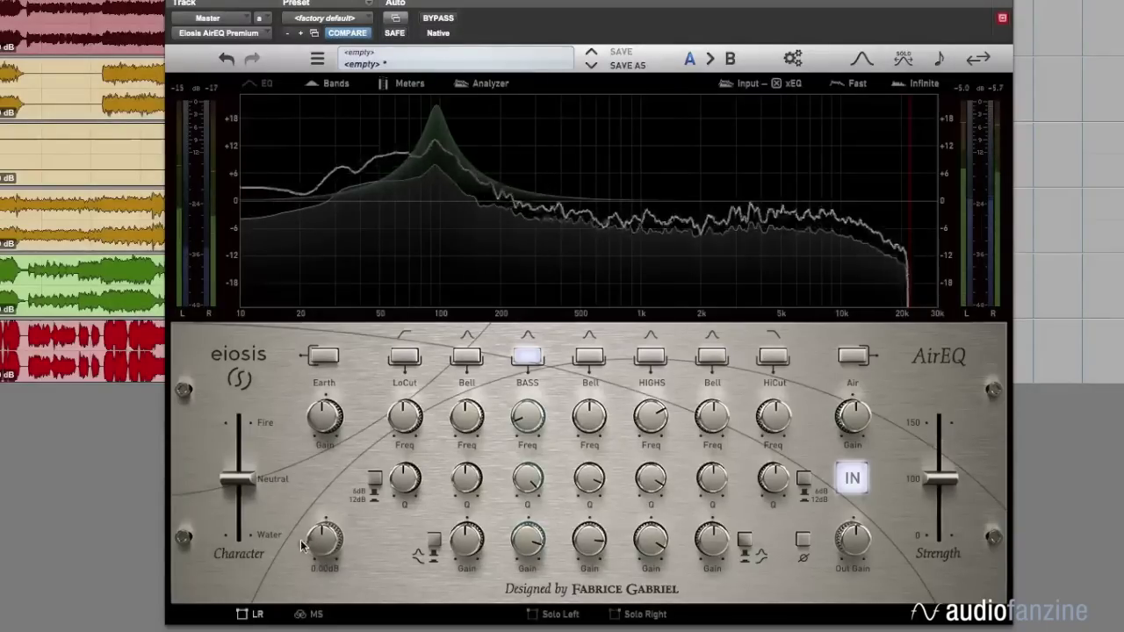
{"action": "left_click", "coordinate": [243, 537]}
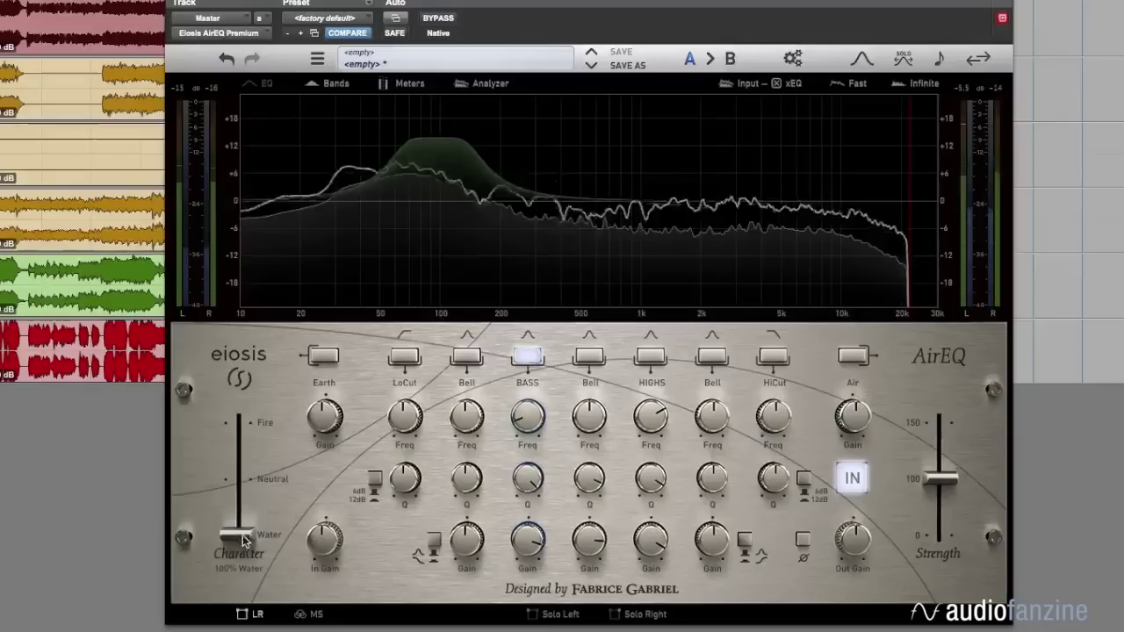
{"action": "left_click", "coordinate": [245, 483]}
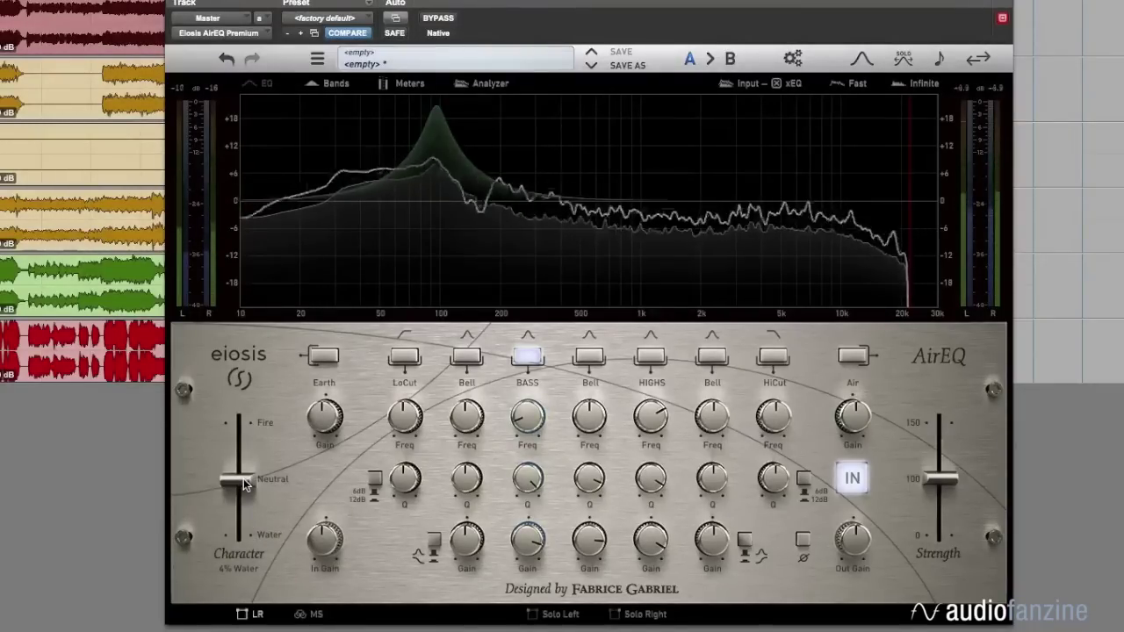
{"action": "left_click", "coordinate": [243, 540]}
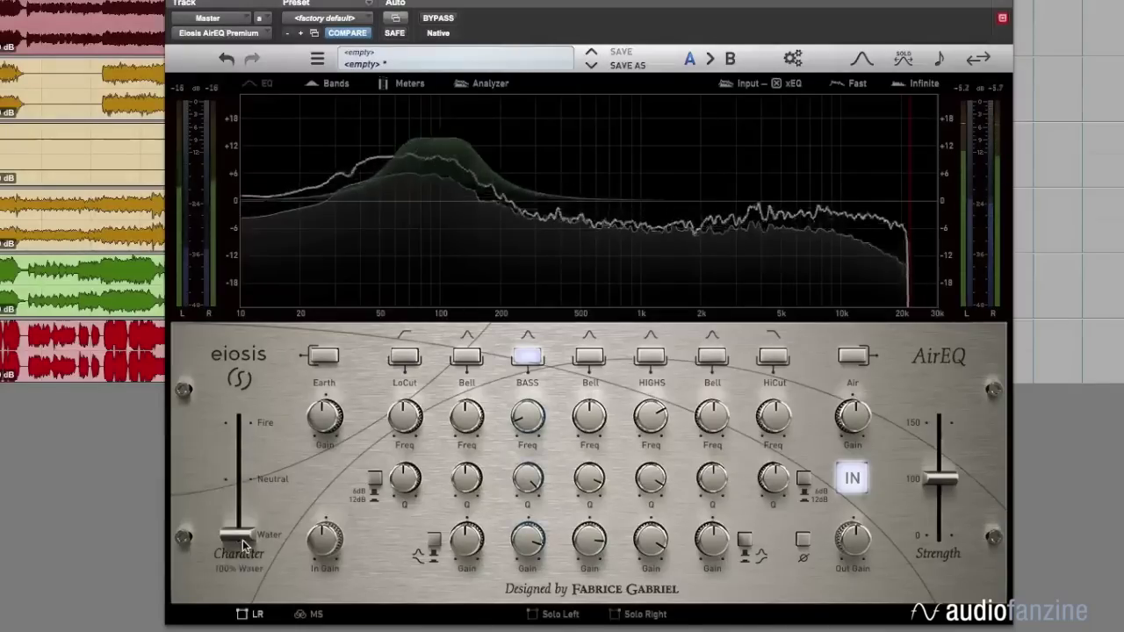
{"action": "left_click", "coordinate": [849, 480]}
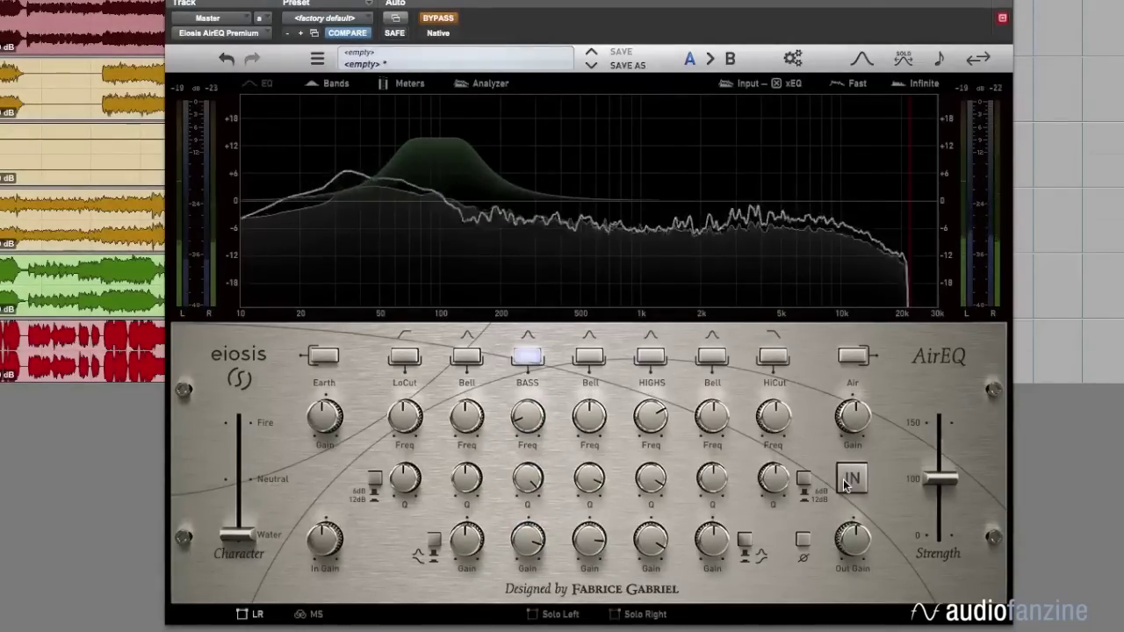
{"action": "left_click", "coordinate": [848, 479]}
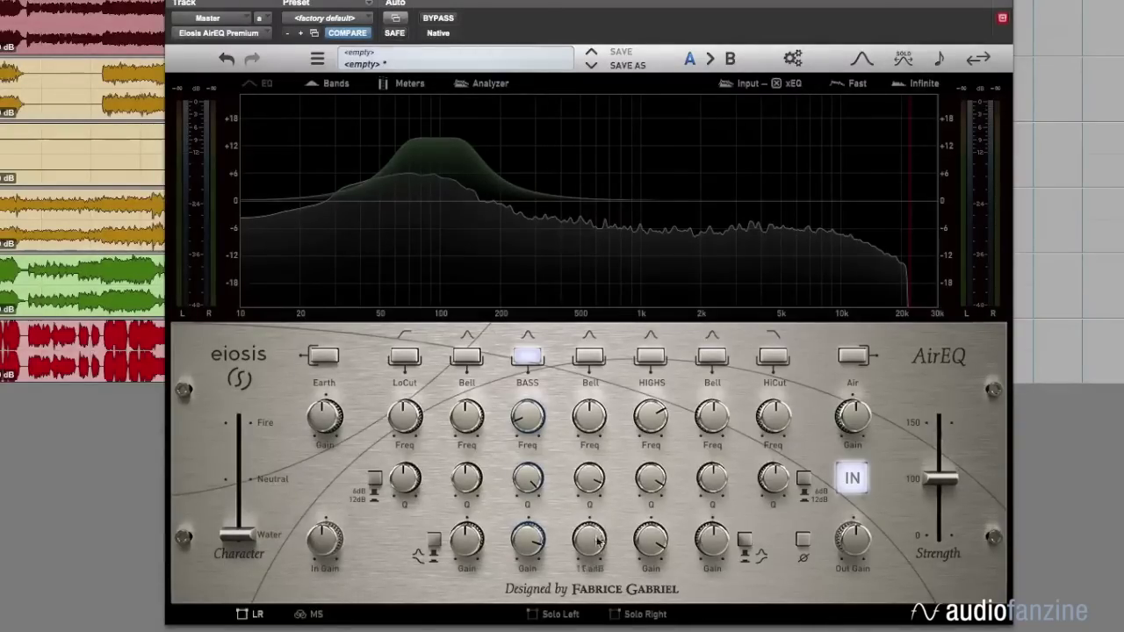
Boost the mid bell to 12.7 dB near 1 kHz, set character to 100% Fire, and turn bass off
{"action": "left_click_drag", "start_coordinate": [603, 539], "coordinate": [600, 524]}
{"action": "left_click_drag", "start_coordinate": [237, 532], "coordinate": [250, 389]}
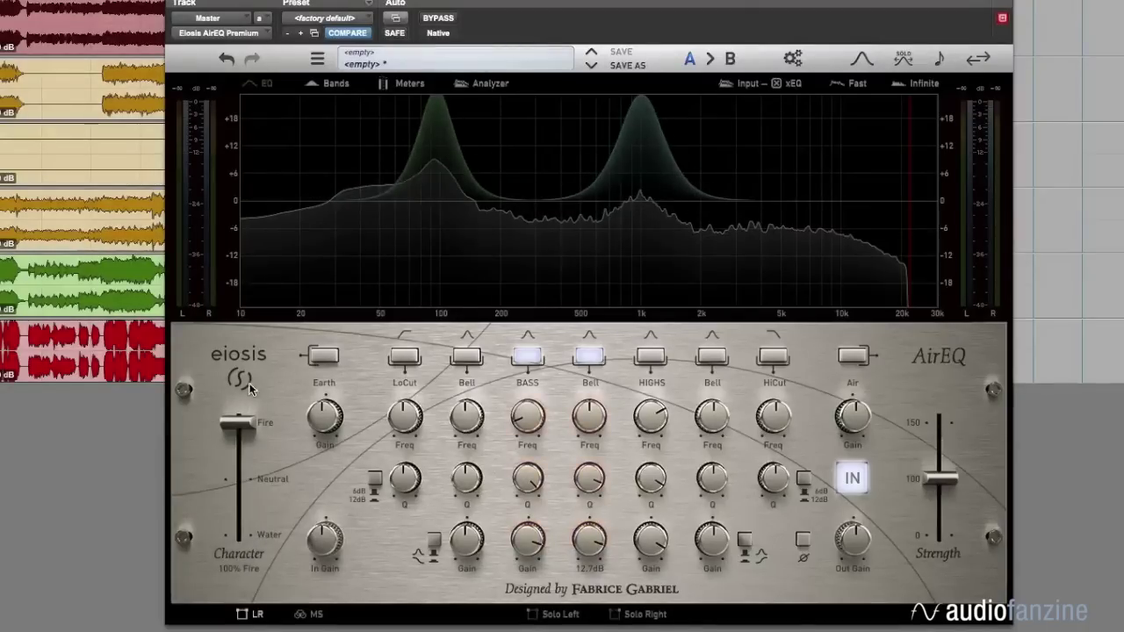
{"action": "left_click", "coordinate": [527, 356]}
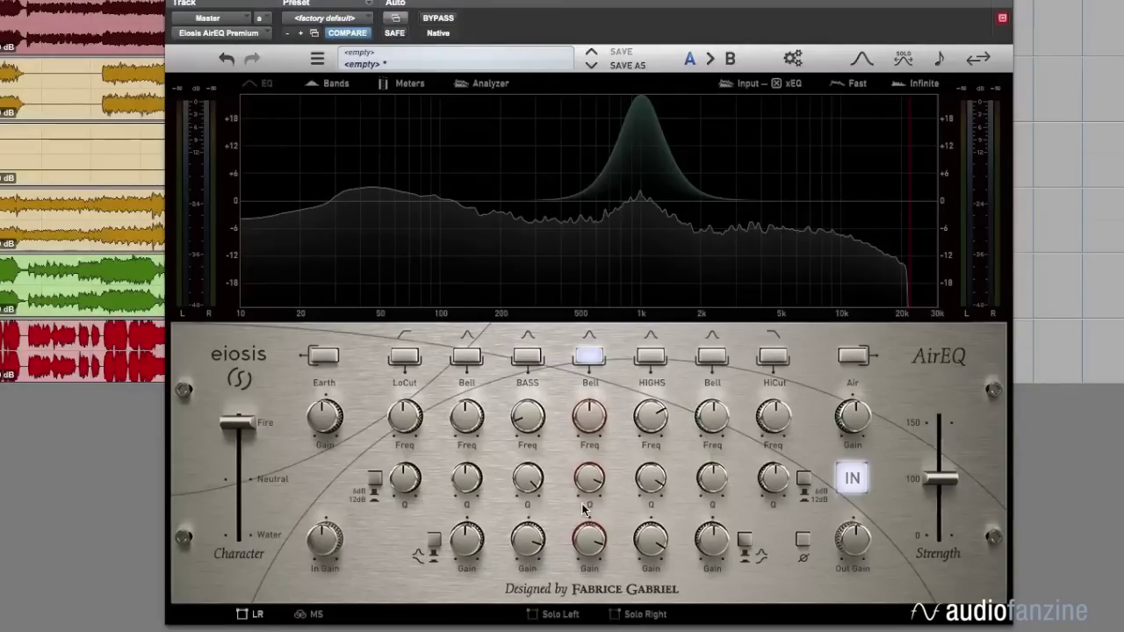
Re-enable the bass band, boost highs near 5 kHz, shift the character toward Water, and set mid Q to 4.50
{"action": "left_click_drag", "start_coordinate": [241, 451], "coordinate": [248, 490]}
{"action": "left_click_drag", "start_coordinate": [440, 529], "coordinate": [498, 552]}
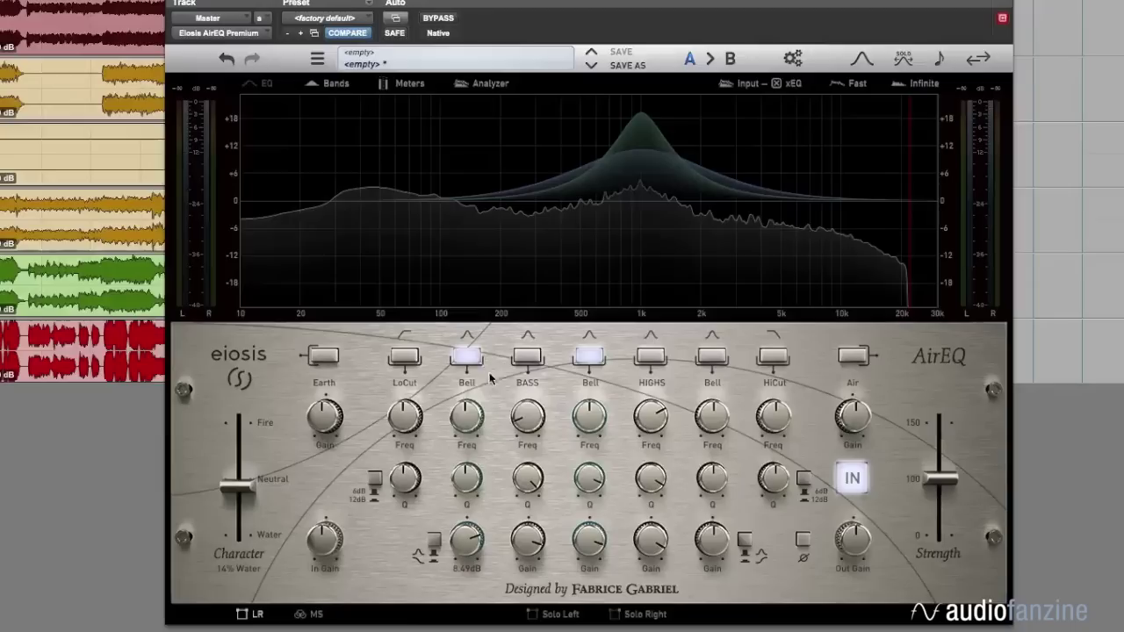
{"action": "left_click", "coordinate": [518, 362]}
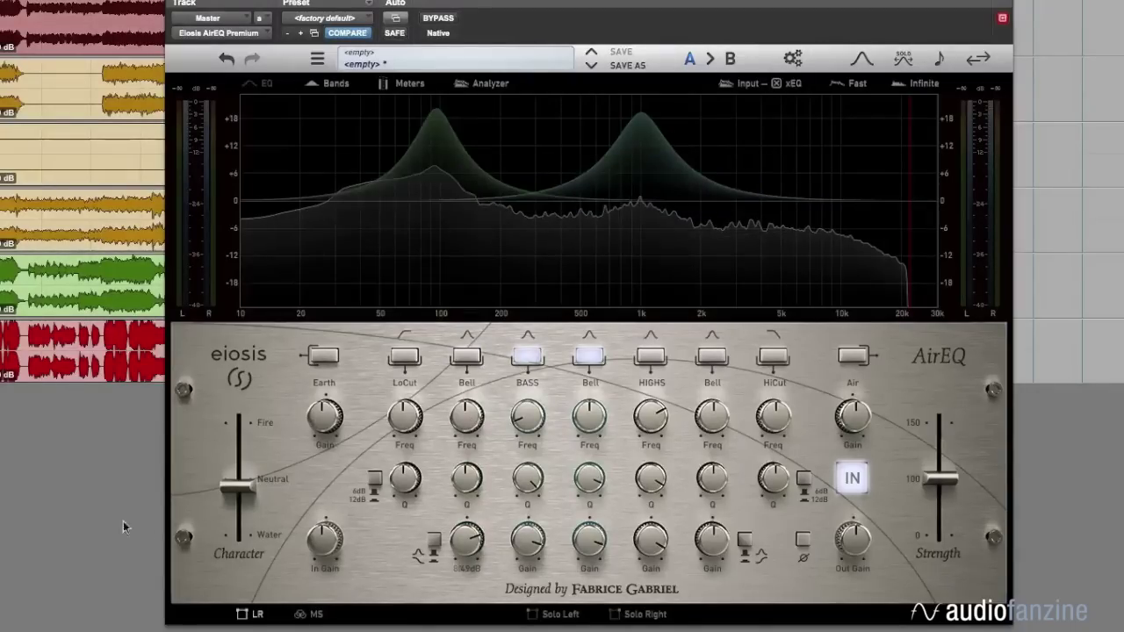
{"action": "left_click_drag", "start_coordinate": [244, 483], "coordinate": [263, 510]}
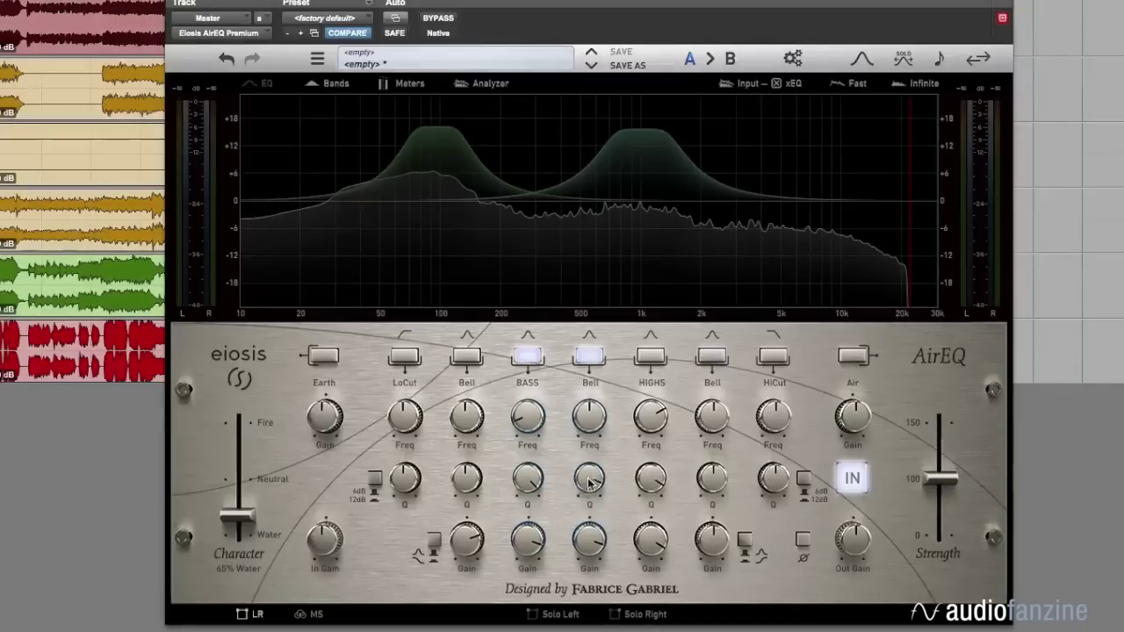
{"action": "mouse_move", "coordinate": [589, 481]}
{"action": "left_mouse_down"}
{"action": "mouse_move", "coordinate": [589, 456]}
{"action": "mouse_move", "coordinate": [588, 482]}
{"action": "left_mouse_up"}
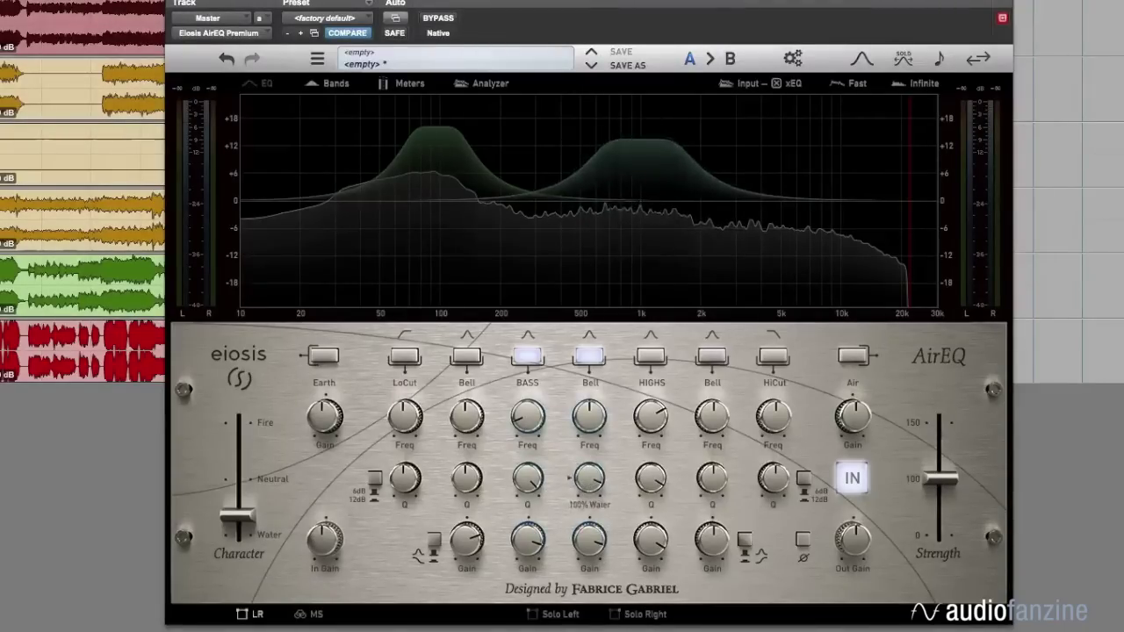
{"action": "left_click_drag", "start_coordinate": [661, 549], "coordinate": [660, 526]}
{"action": "mouse_move", "coordinate": [258, 509]}
{"action": "left_mouse_down"}
{"action": "mouse_move", "coordinate": [249, 439]}
{"action": "mouse_move", "coordinate": [249, 536]}
{"action": "mouse_move", "coordinate": [259, 430]}
{"action": "mouse_move", "coordinate": [249, 527]}
{"action": "left_mouse_up"}
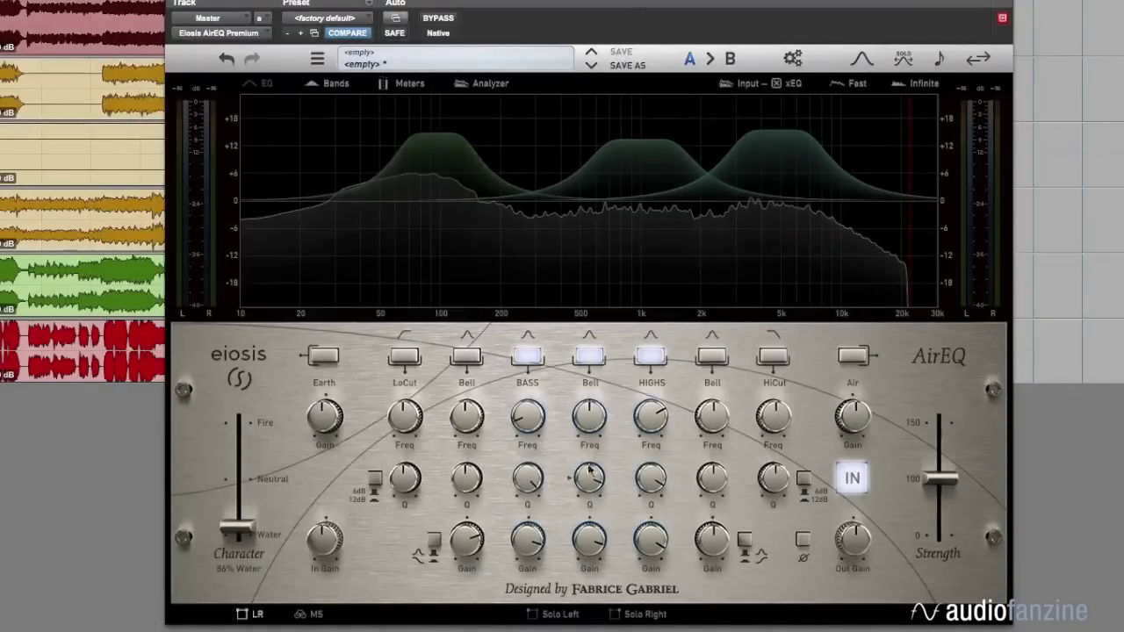
{"action": "left_click_drag", "start_coordinate": [591, 472], "coordinate": [577, 416]}
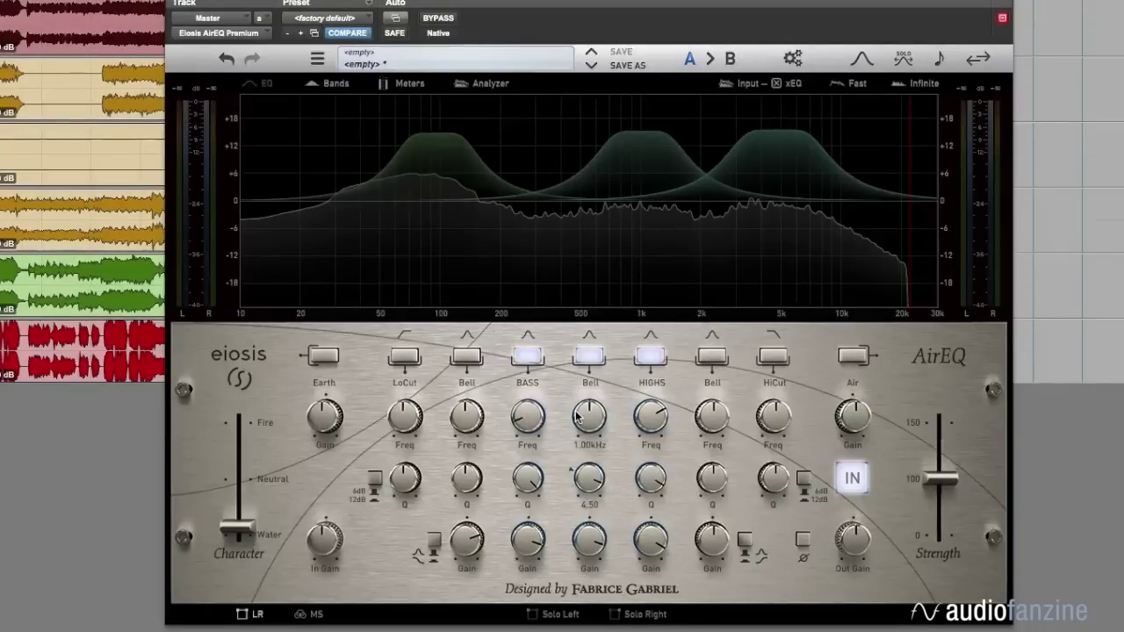